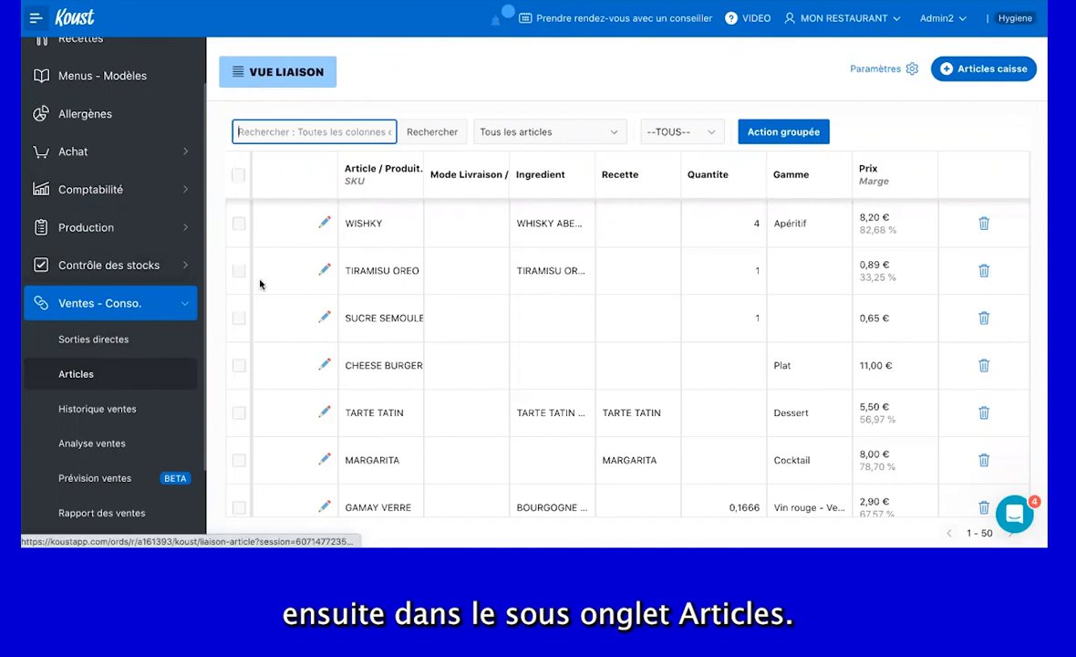
# Look through the list of till articles with their linked ingredients, recipes, quantities and prices
pyautogui.click(418, 95)
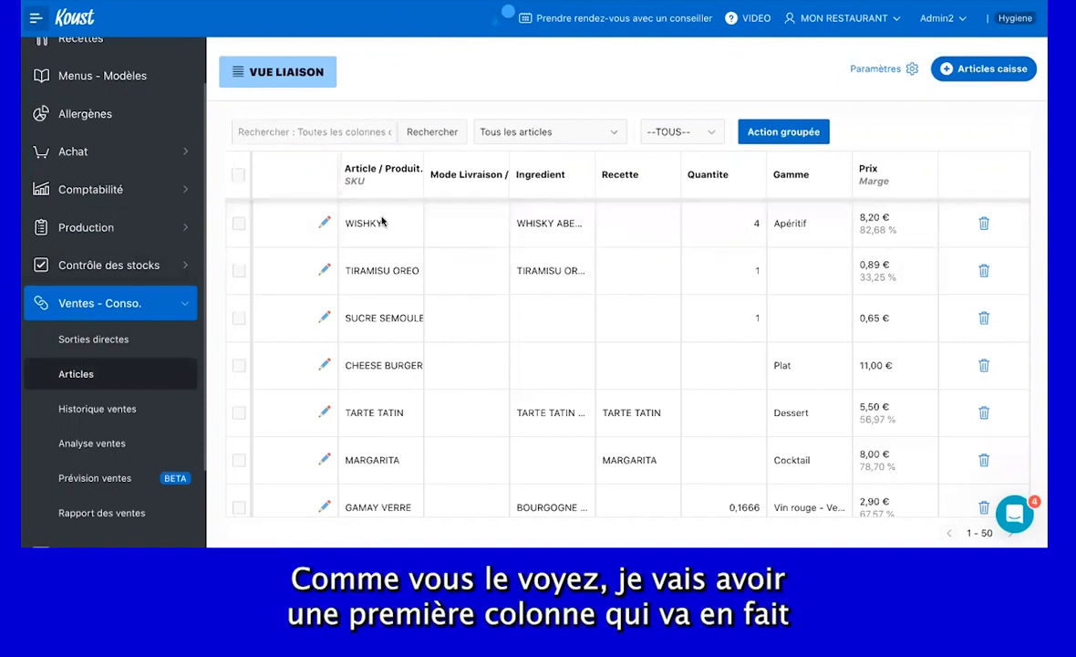
pyautogui.scroll(-1, 363, 412)
pyautogui.scroll(-3, 363, 413)
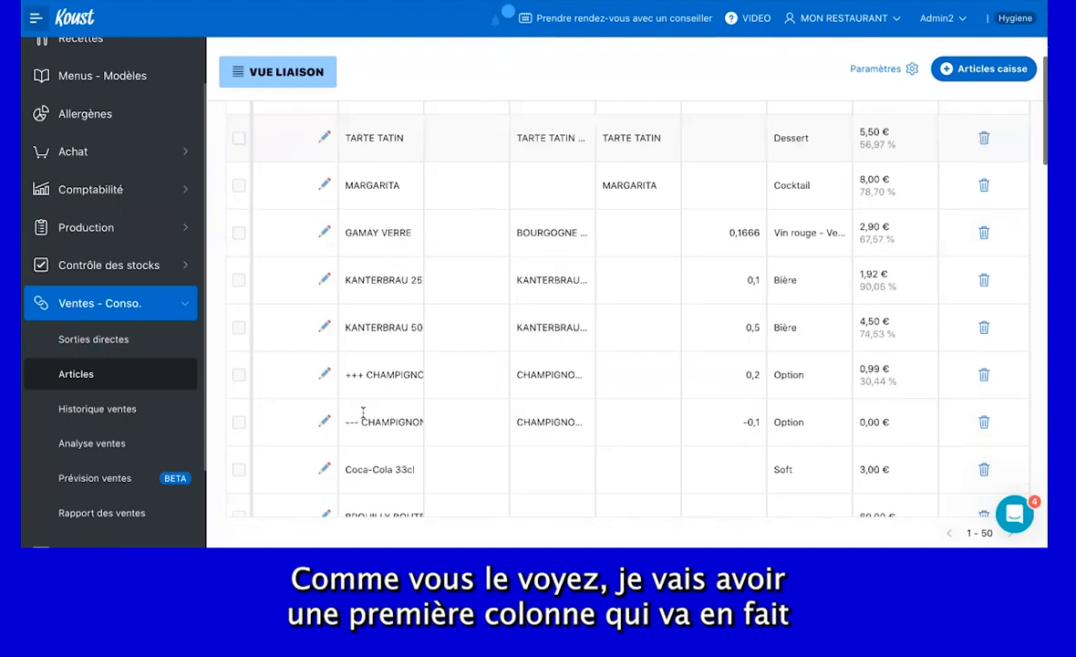
pyautogui.scroll(-5, 363, 414)
pyautogui.scroll(-4, 363, 416)
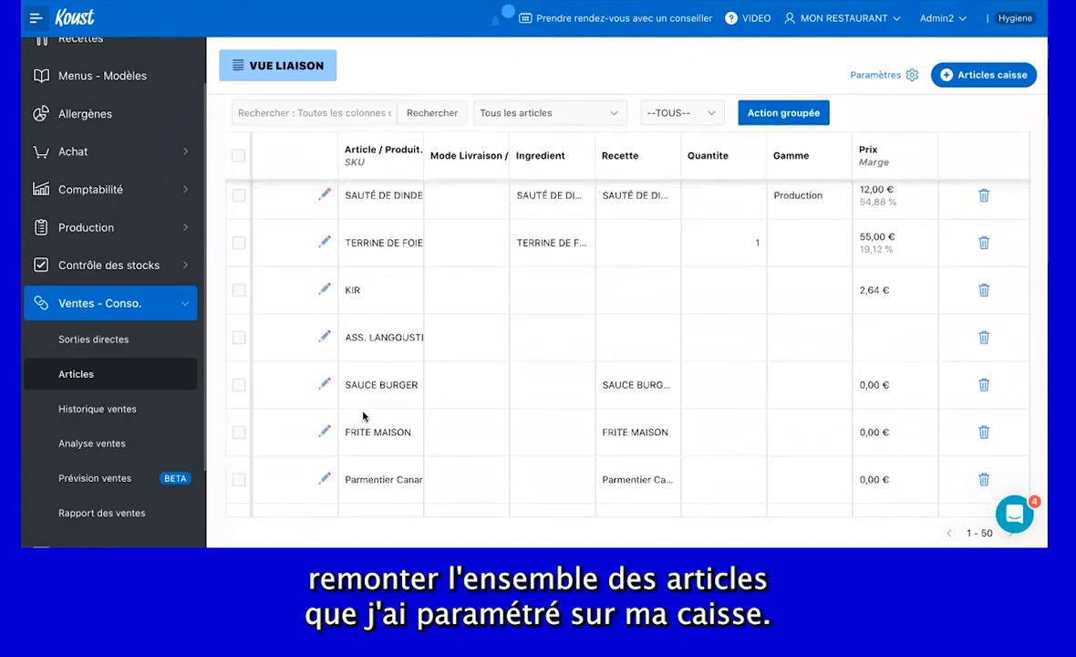
pyautogui.scroll(12, 362, 415)
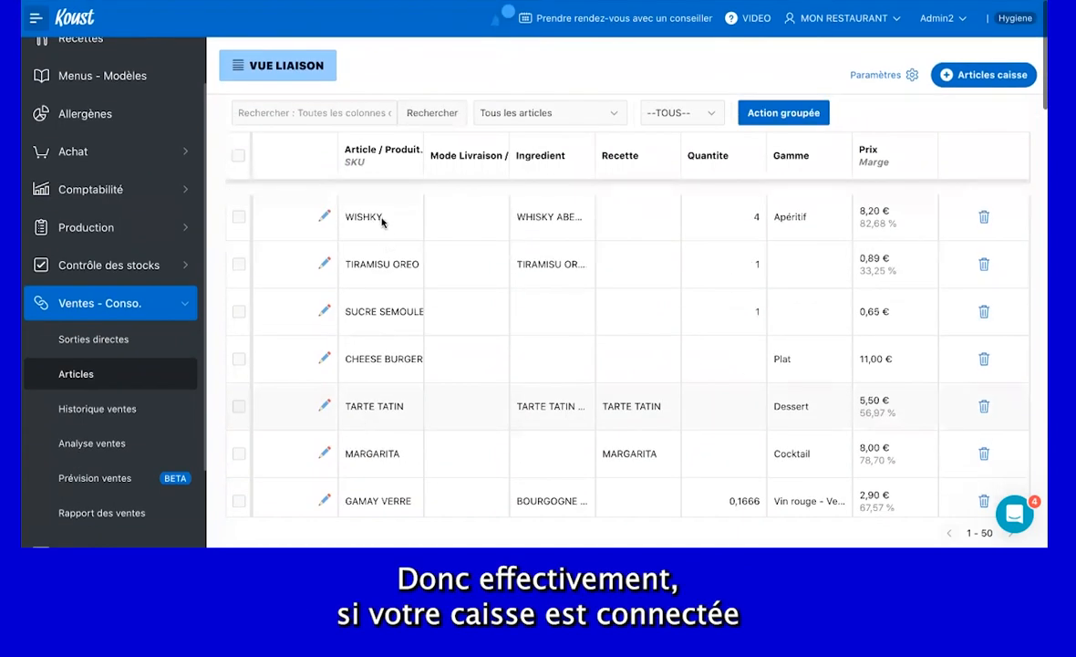
pyautogui.scroll(2, 401, 136)
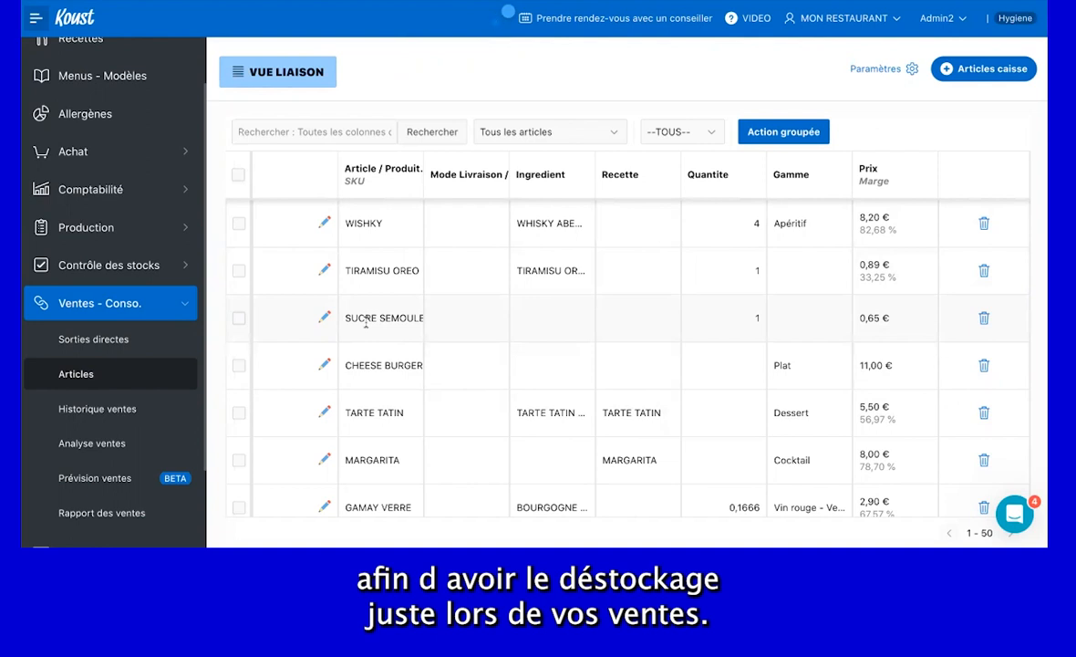
# Search the till articles for "Burger" and widen the Article / Produit column to show the full names
pyautogui.click(317, 129)
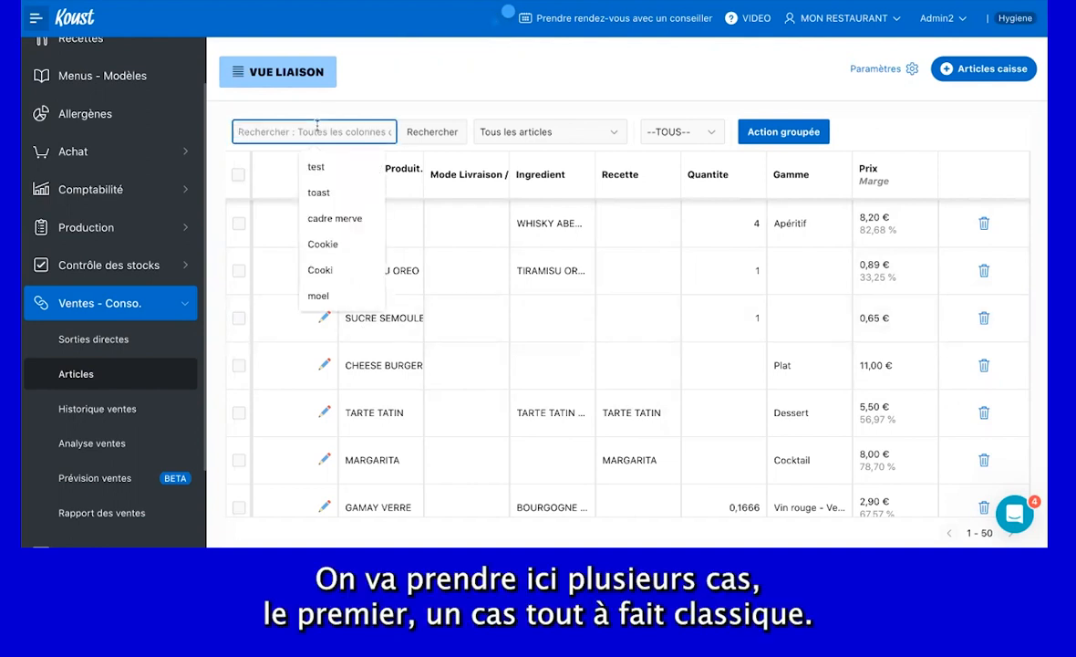
pyautogui.click(394, 91)
pyautogui.click(340, 130)
pyautogui.write('Burger')
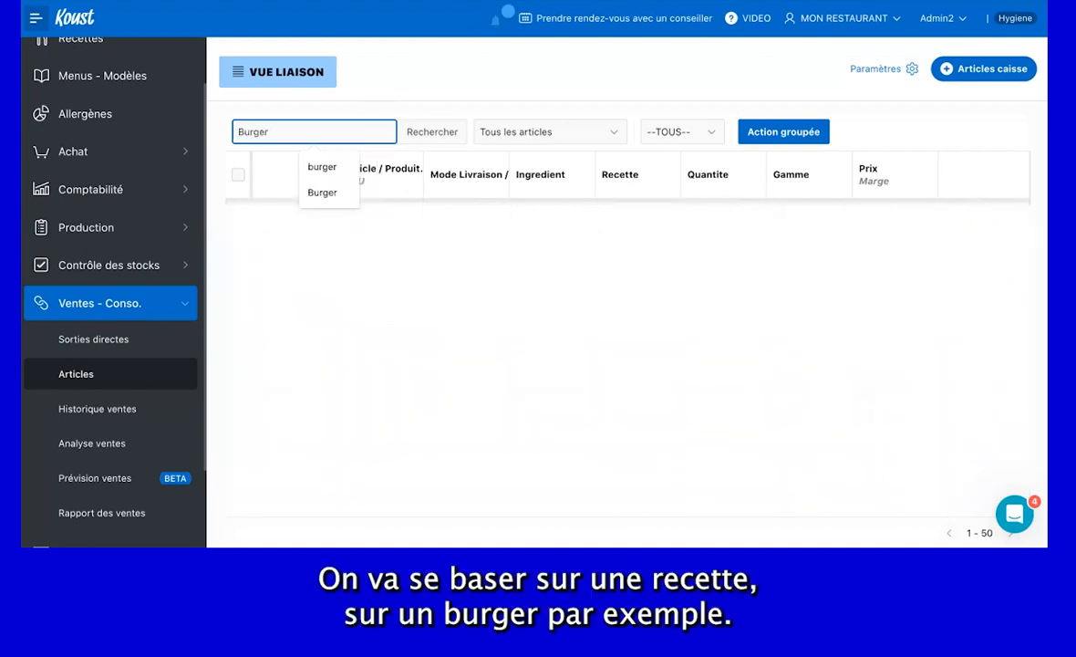
pyautogui.click(448, 92)
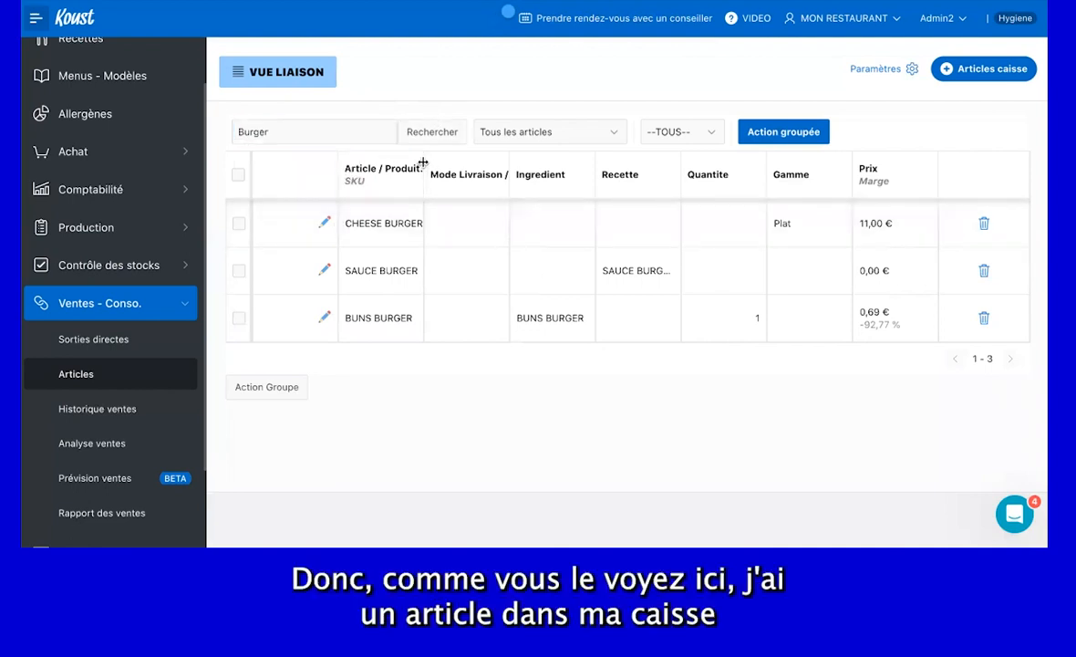
pyautogui.moveTo(423, 162); pyautogui.dragTo(466, 163)
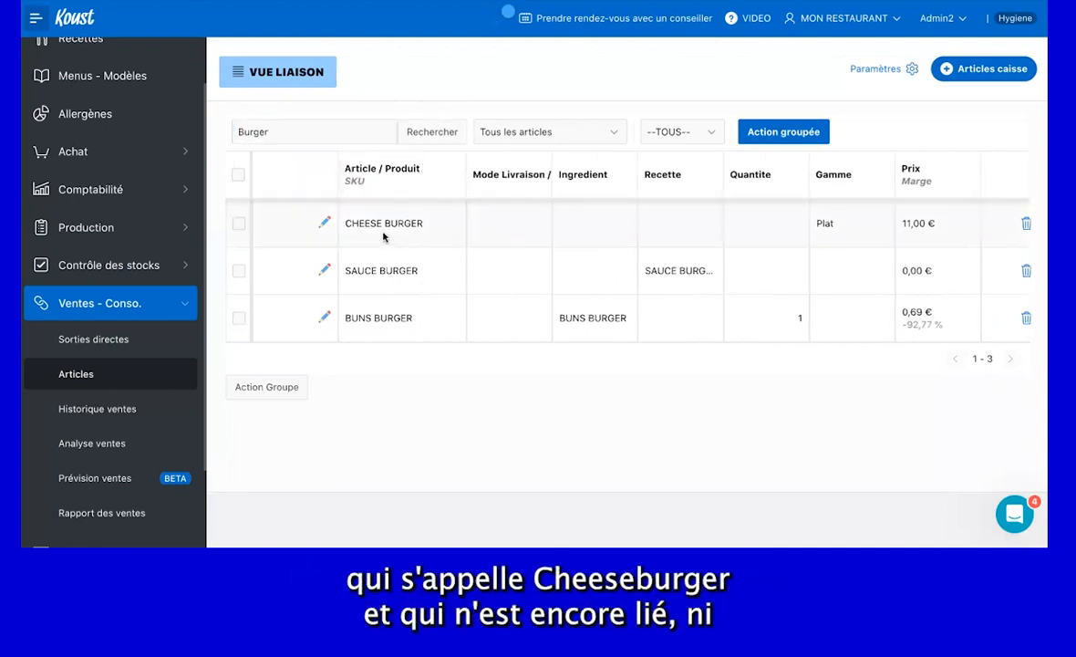
# Link the CHEESE BURGER till article to the Koust recipe CHEESE BURGER and save the link
pyautogui.click(601, 219)
pyautogui.click(665, 224)
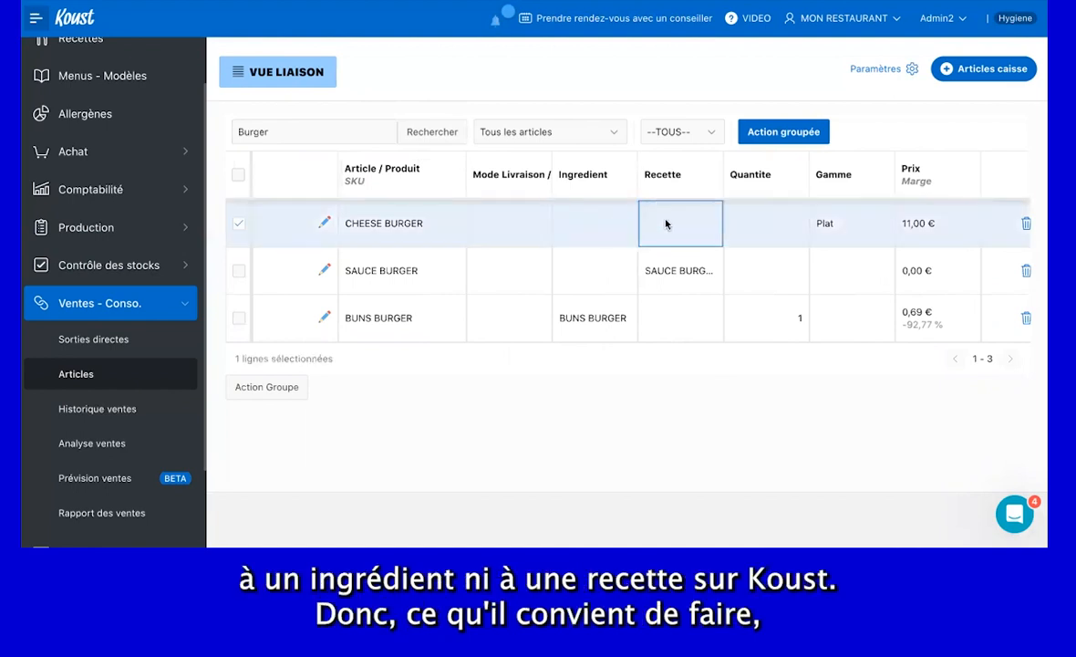
pyautogui.click(324, 224)
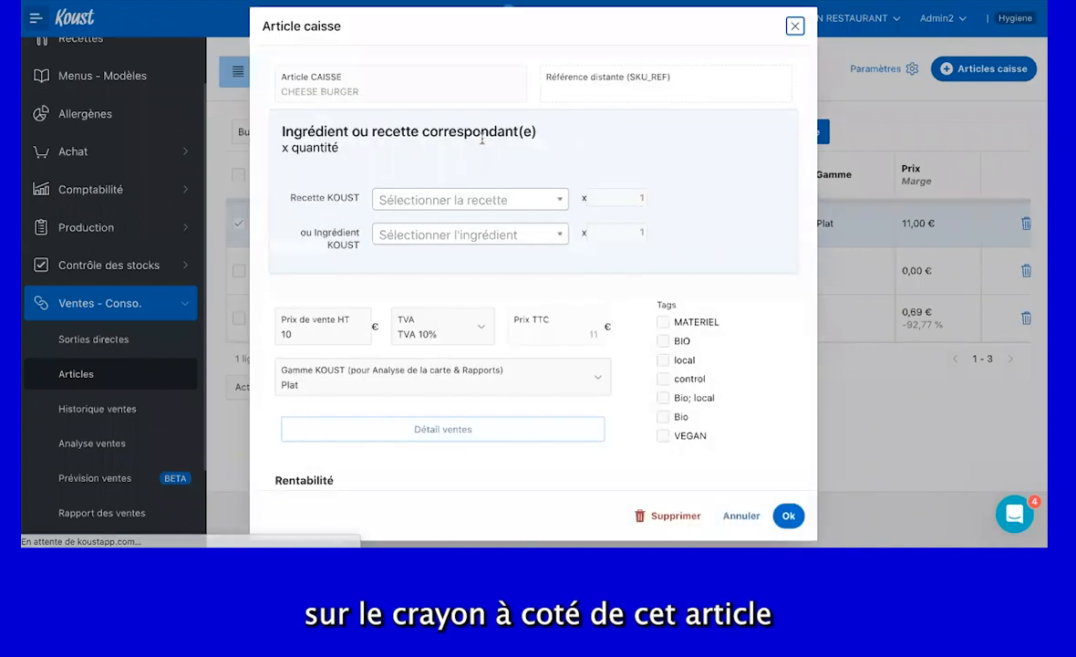
pyautogui.click(435, 198)
pyautogui.write('Chee')
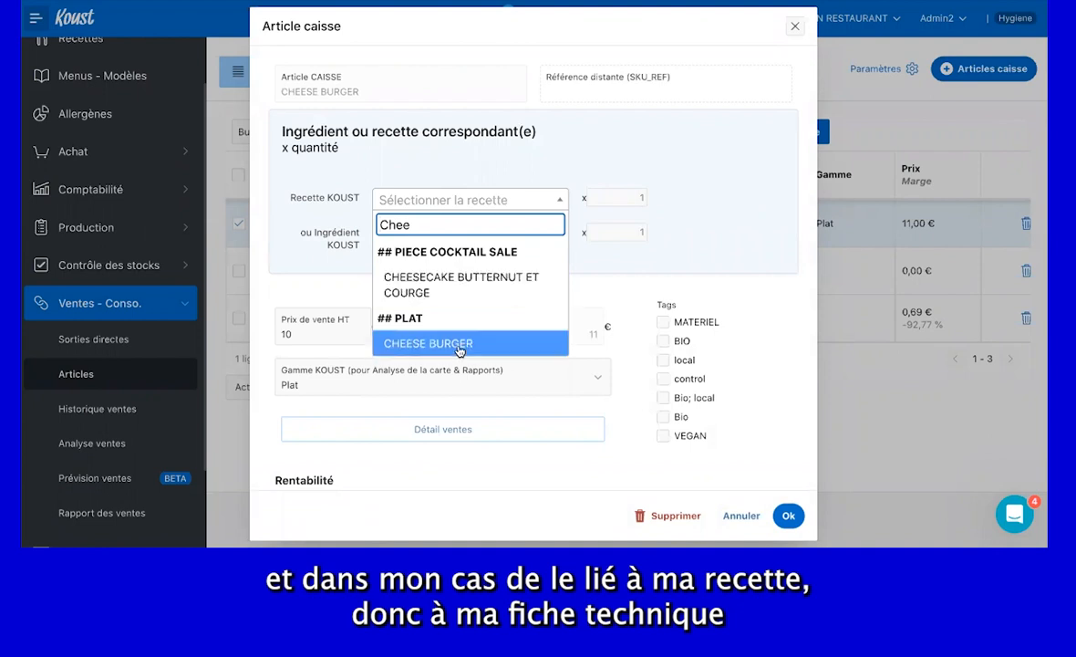
pyautogui.click(459, 344)
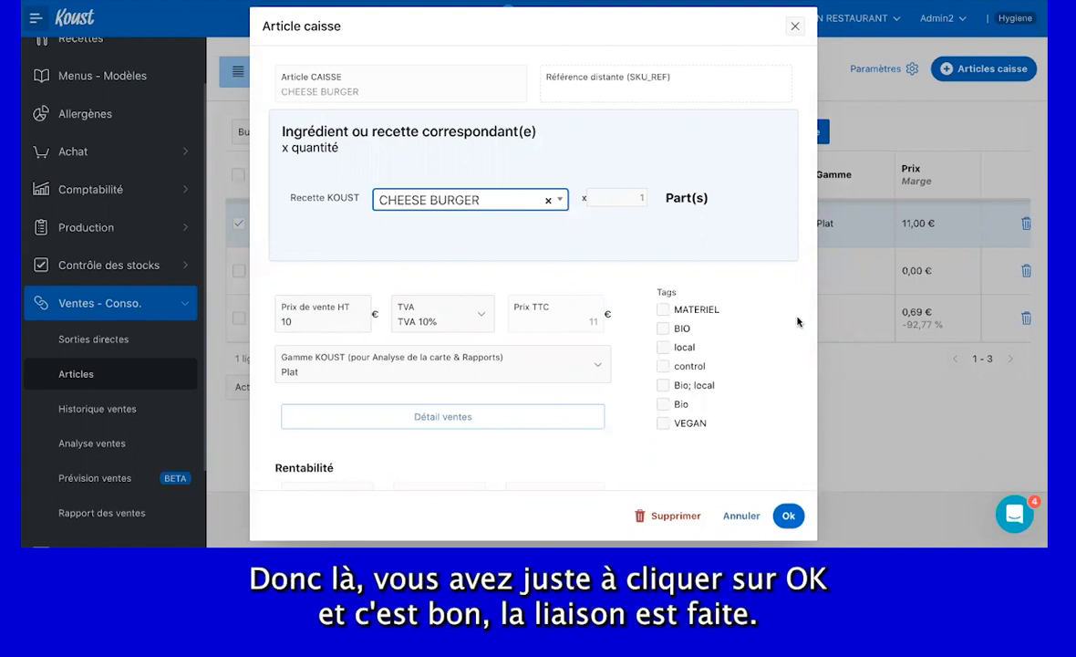
pyautogui.click(788, 517)
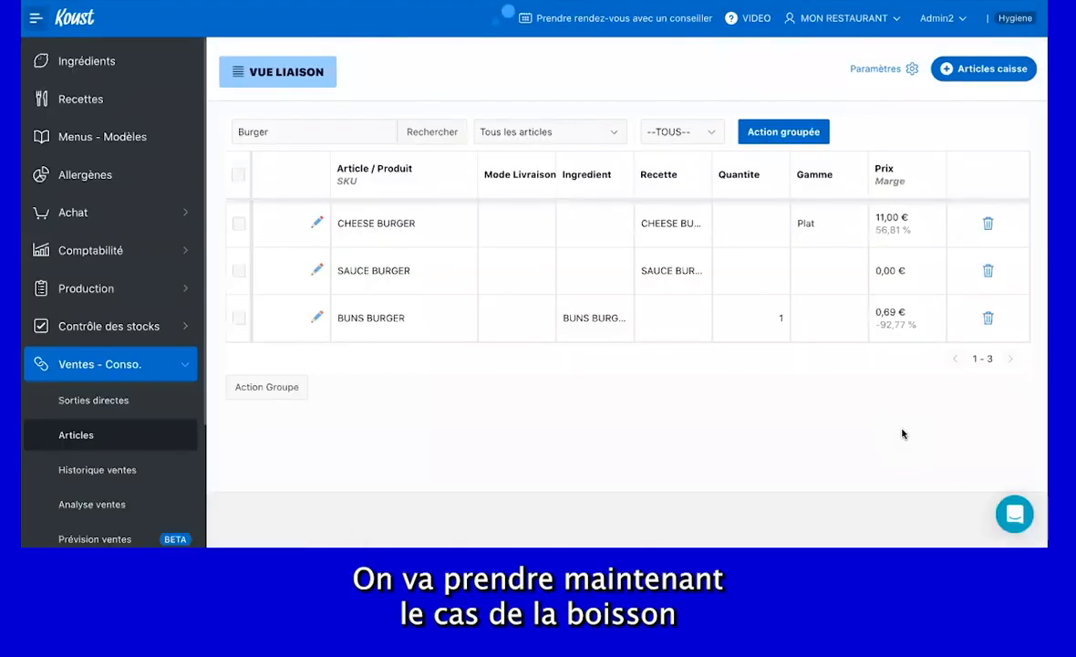
# Search the till articles for "Brouilly" and check the bottle and glass articles
pyautogui.doubleClick(320, 127)
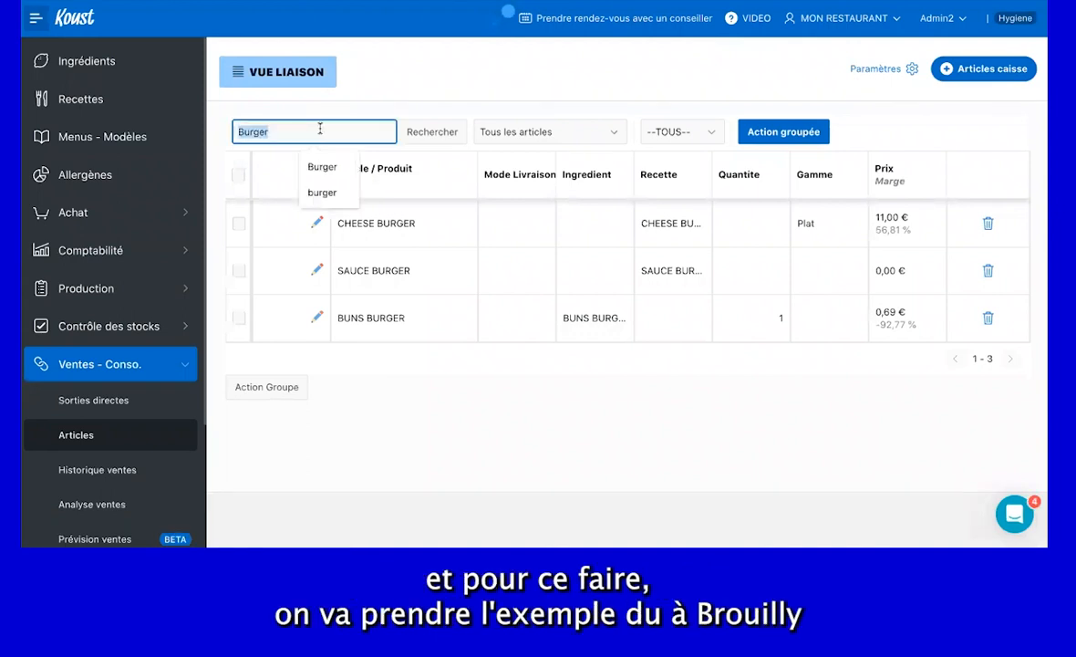
pyautogui.write('Brouilly')
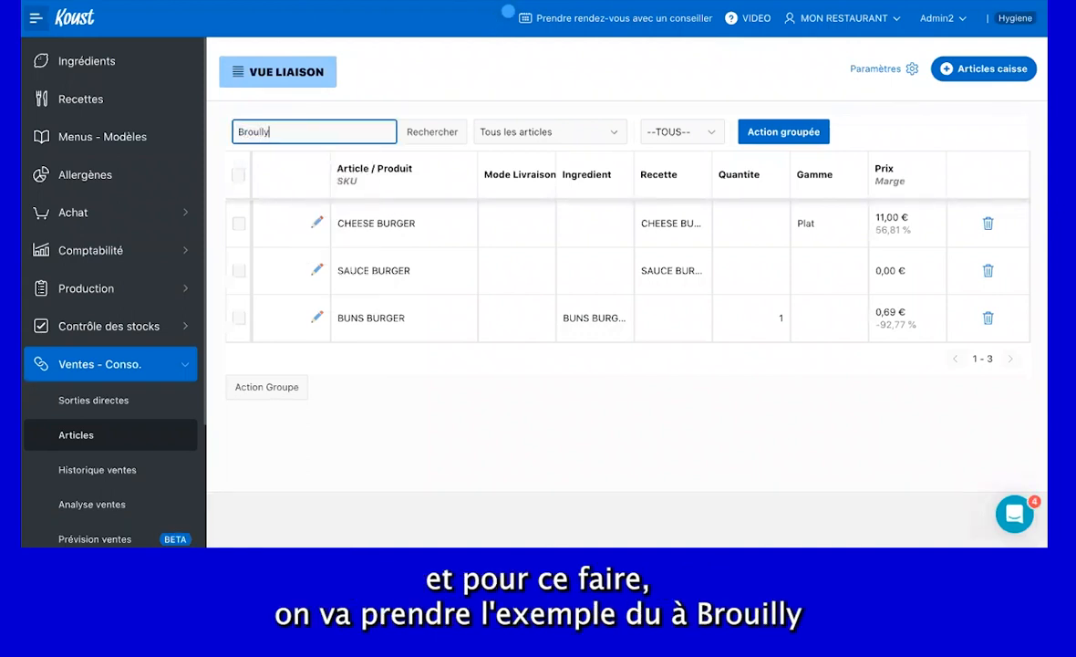
pyautogui.press('BackSpace')
pyautogui.press('BackSpace')
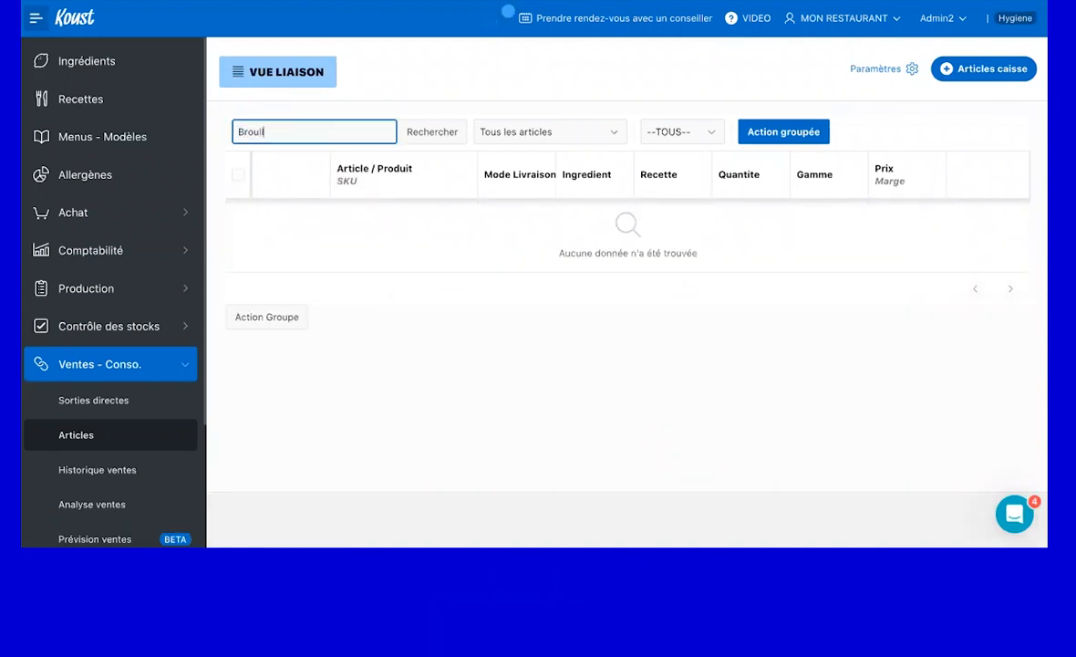
pyautogui.write('ly')
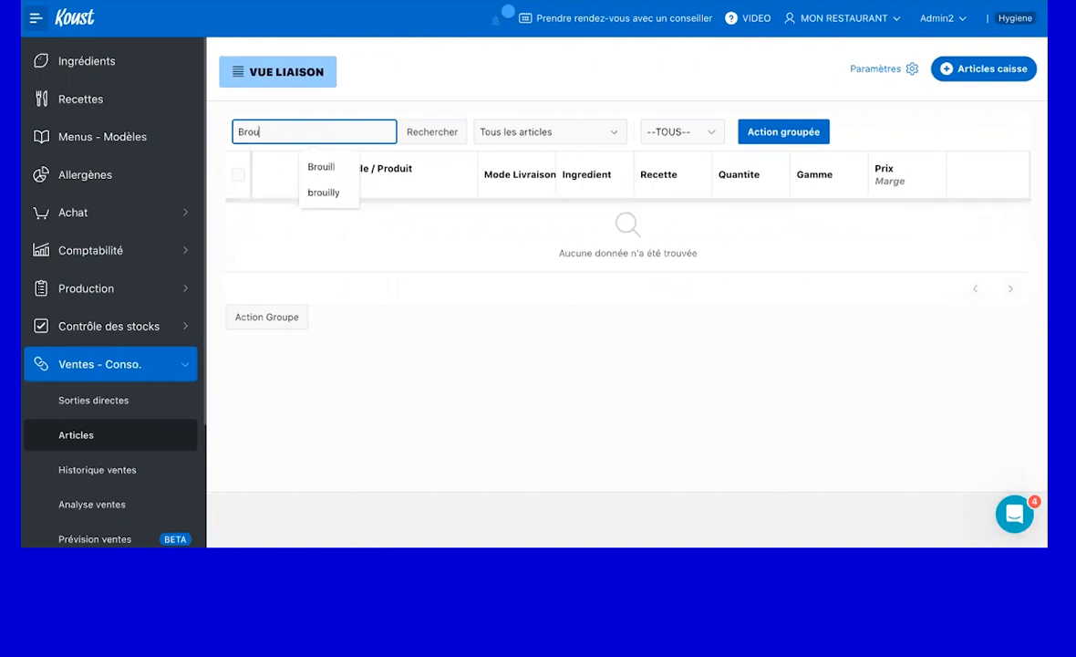
pyautogui.click(404, 354)
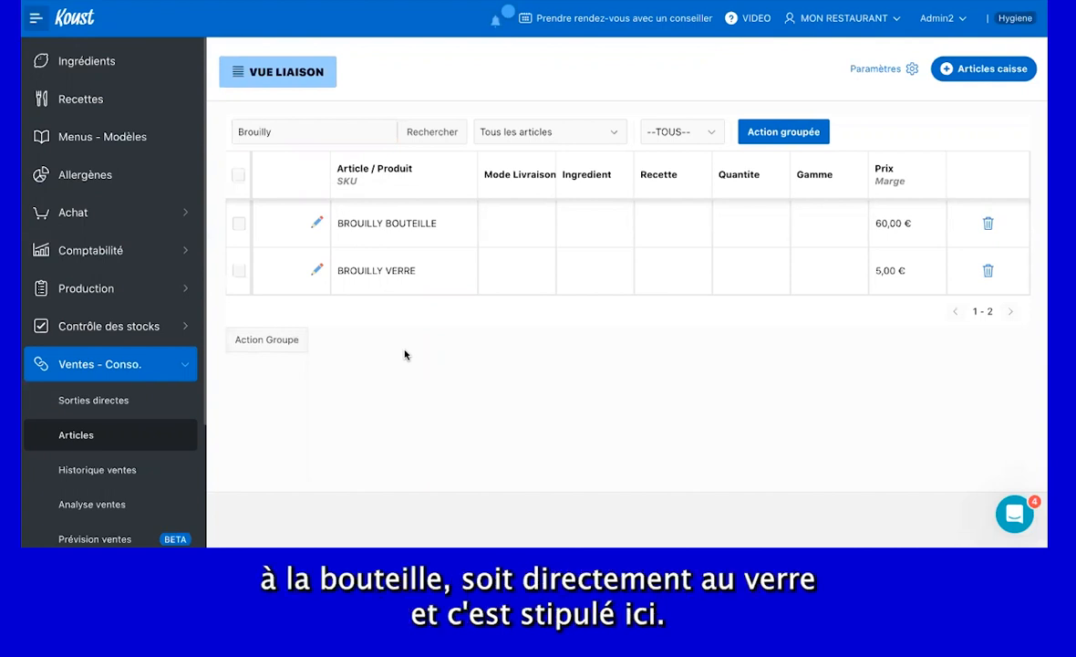
pyautogui.click(445, 232)
pyautogui.click(439, 283)
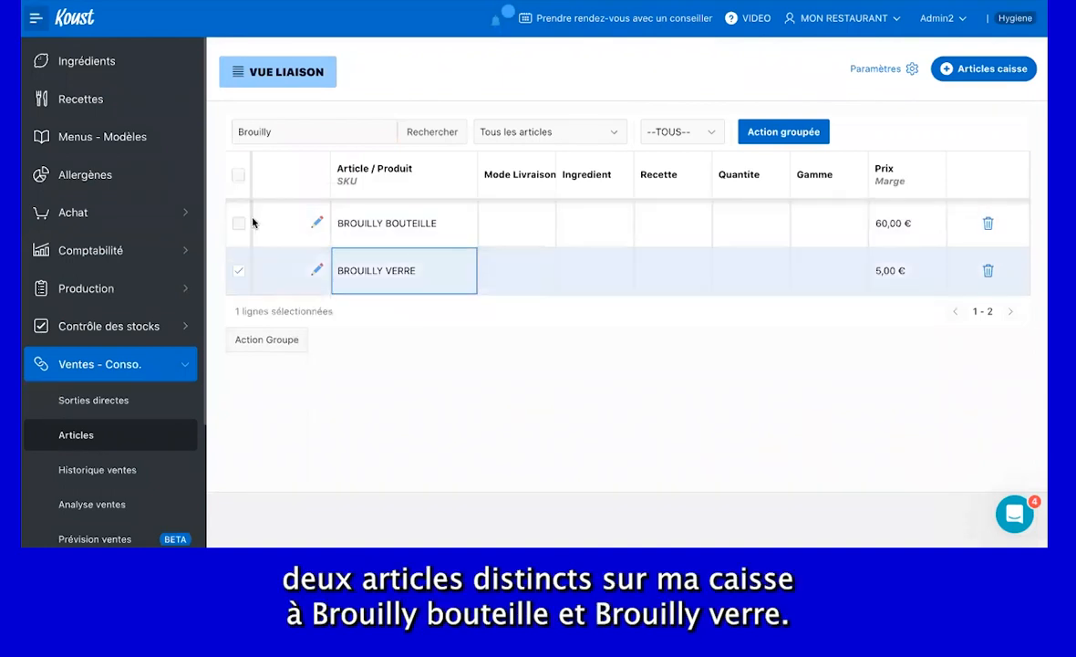
# Link the BROUILLY BOUTEILLE till article to the Koust ingredient BROUILLY 75CL and save the link
pyautogui.click(282, 220)
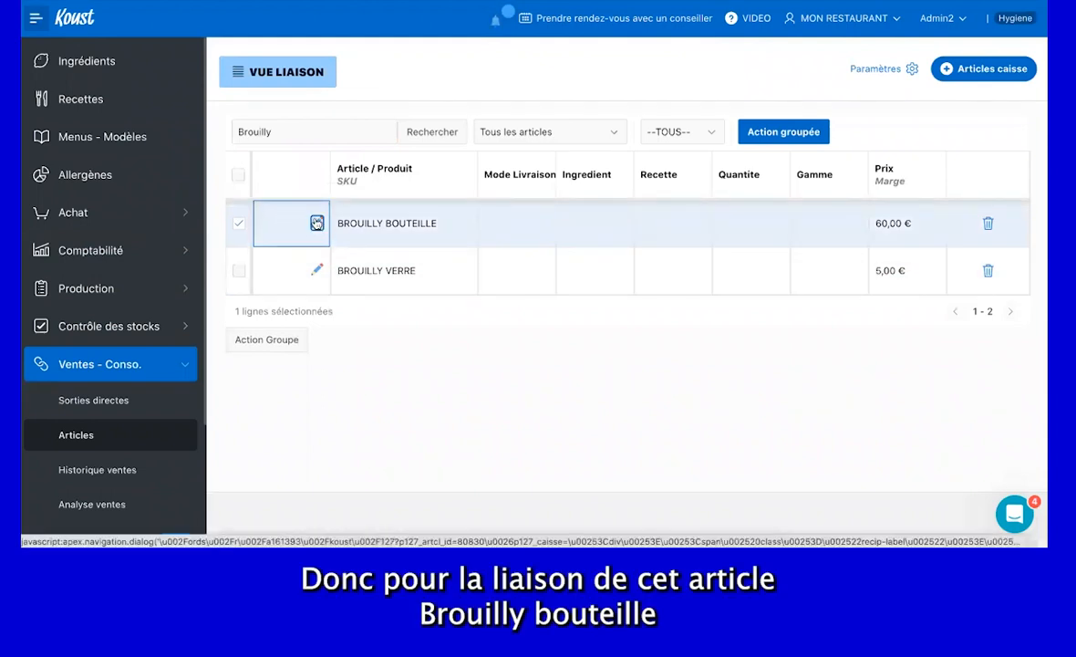
pyautogui.click(316, 223)
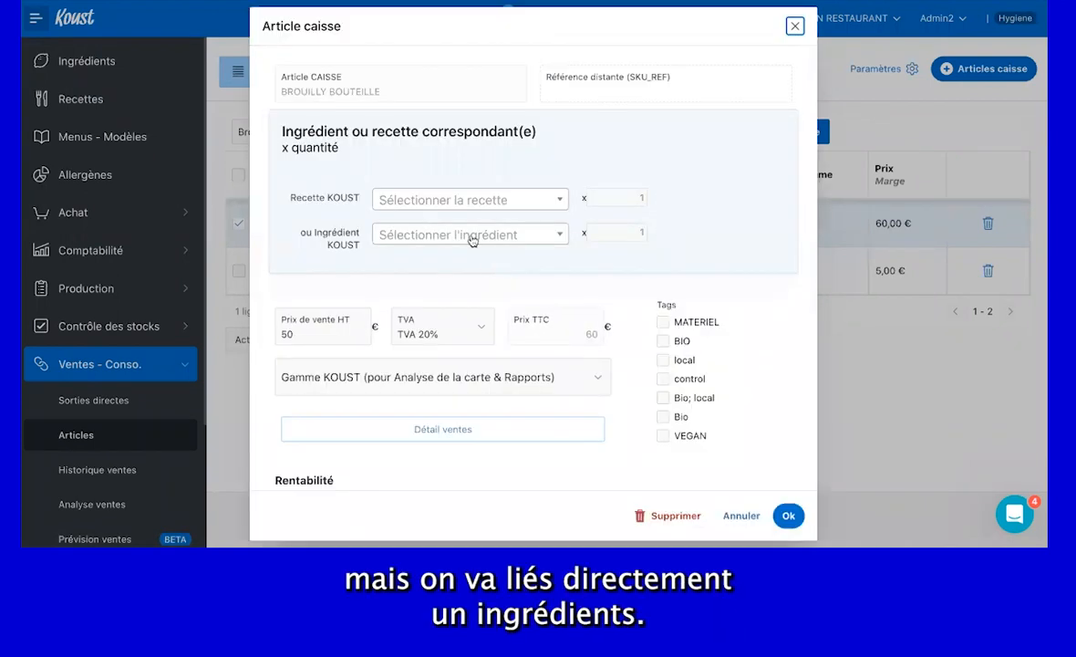
pyautogui.click(473, 234)
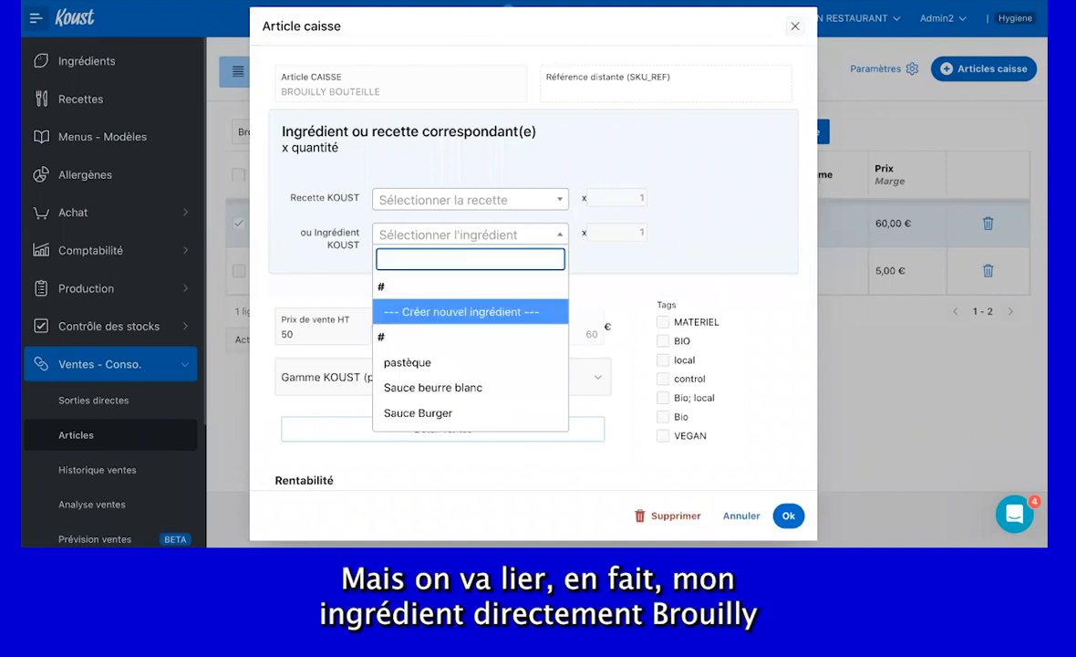
pyautogui.write('broull')
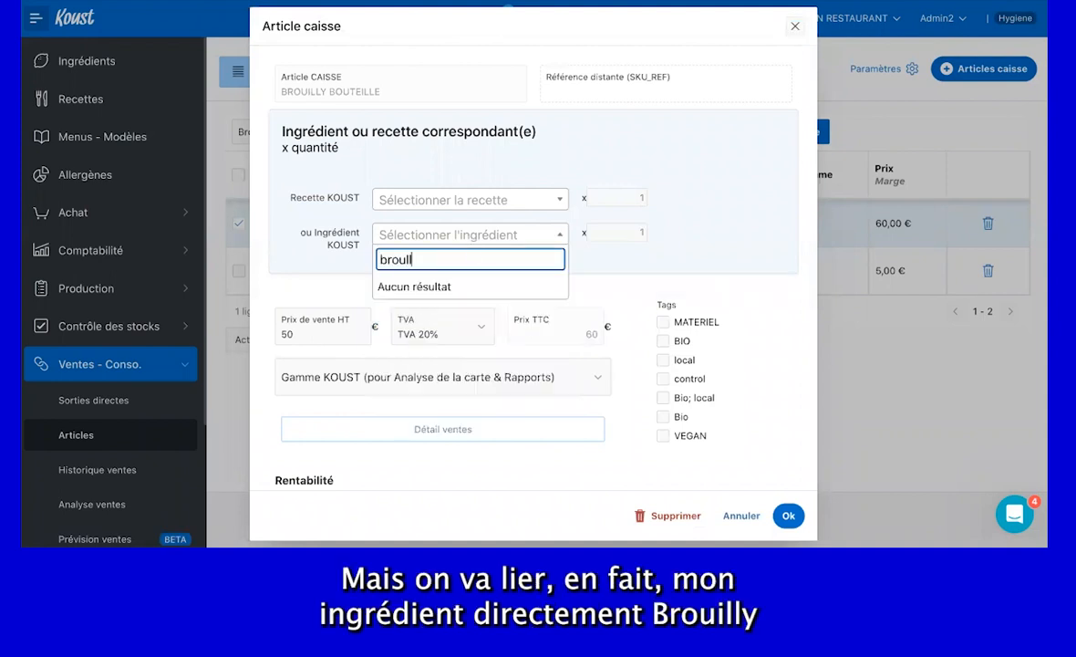
pyautogui.press('BackSpace')
pyautogui.press('BackSpace')
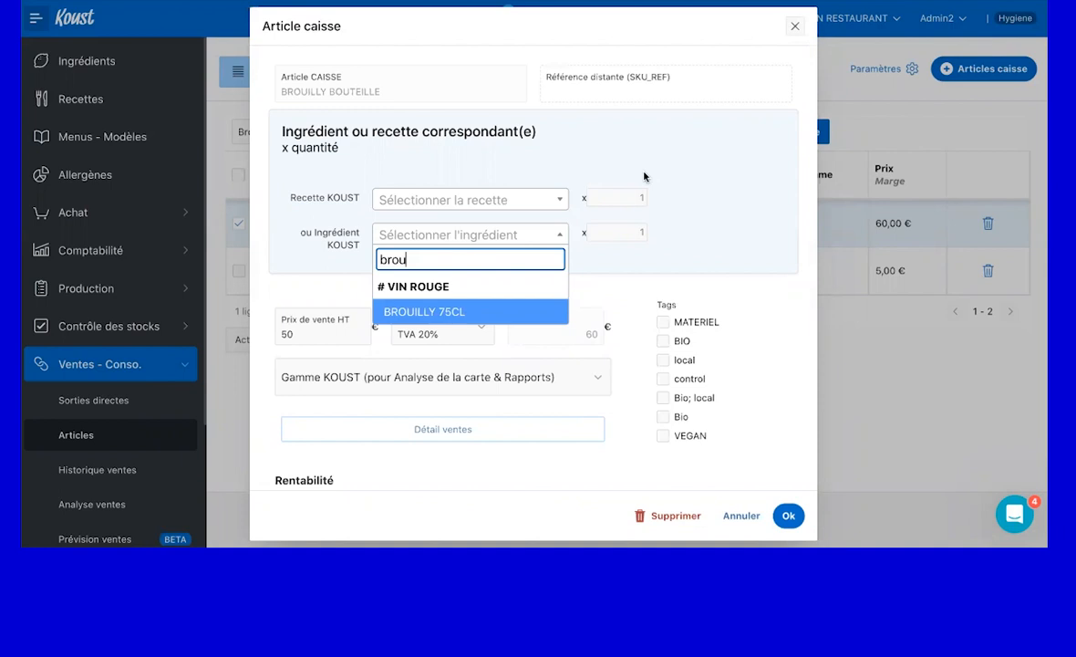
pyautogui.press('Return')
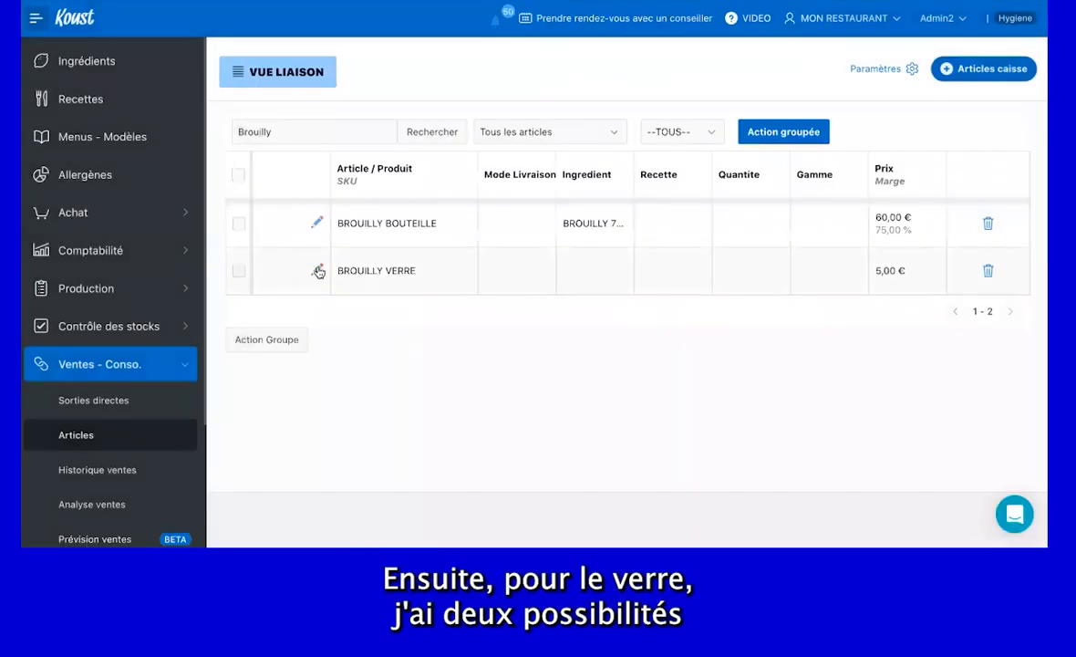
# Open the BROUILLY VERRE till article for editing
pyautogui.click(318, 270)
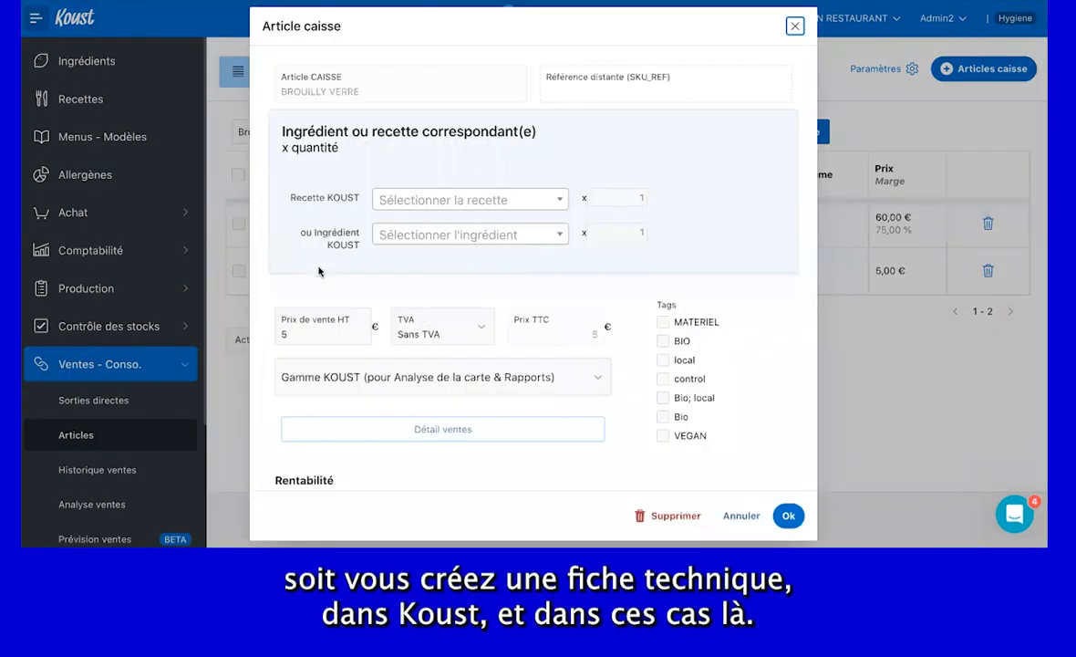
# Try linking the BROUILLY VERRE article to the recipe "verre de brouilly", and clear that recipe selection again
pyautogui.click(408, 208)
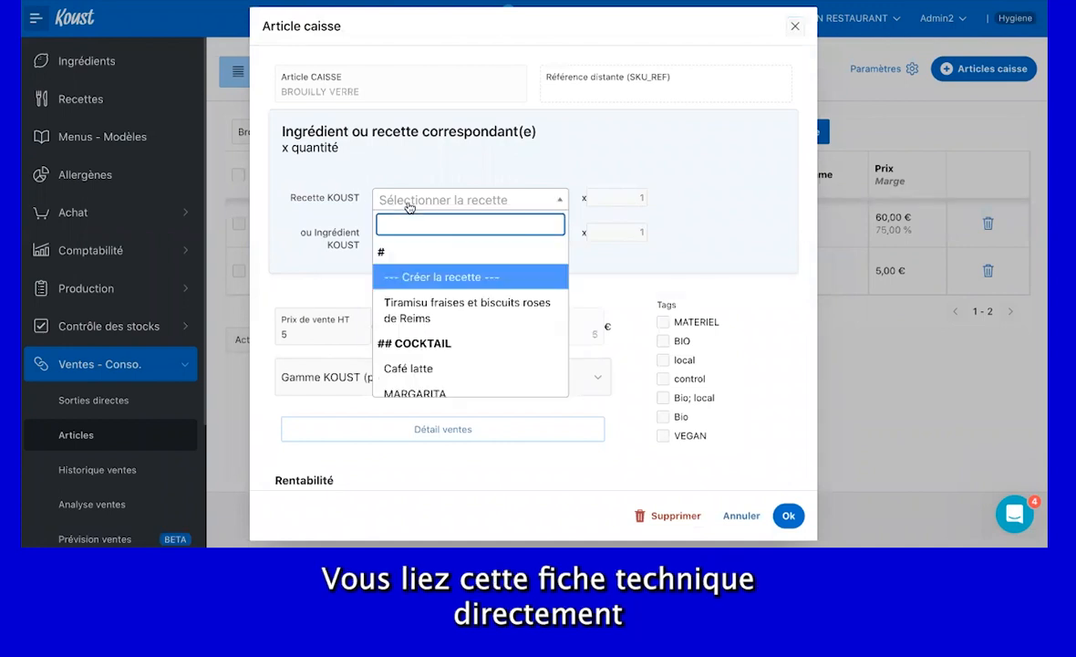
pyautogui.write('verre')
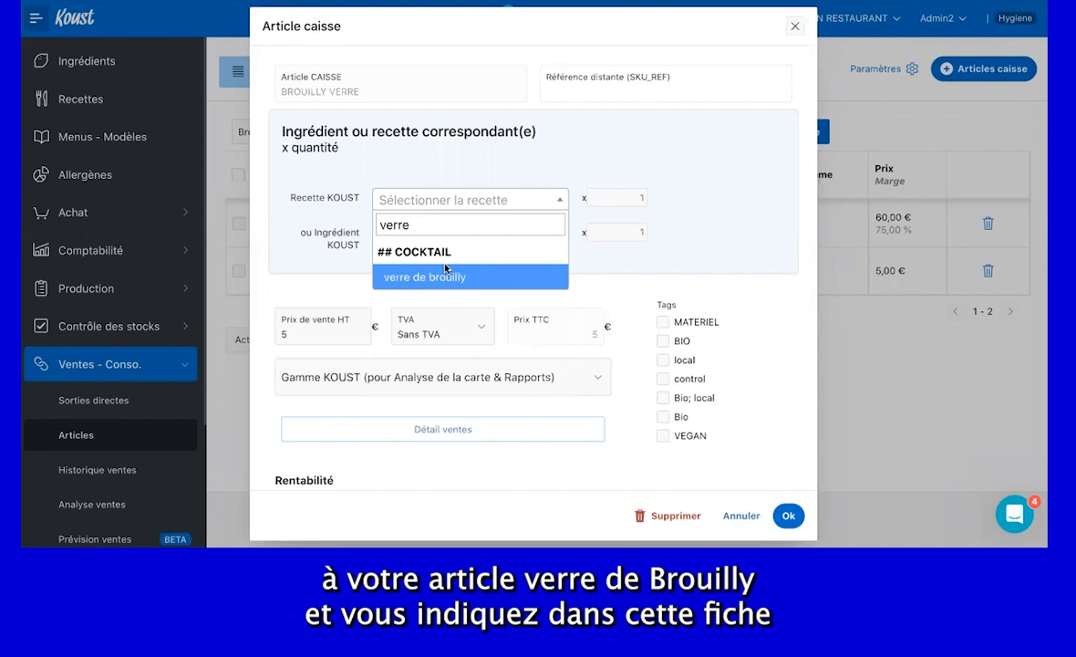
pyautogui.click(445, 272)
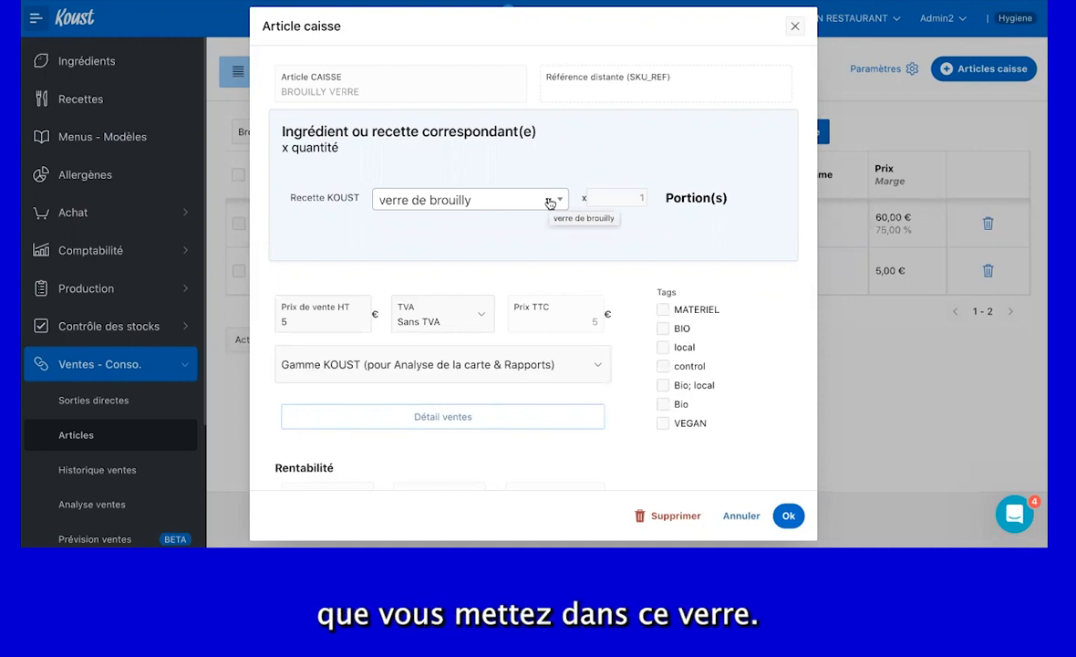
pyautogui.click(550, 202)
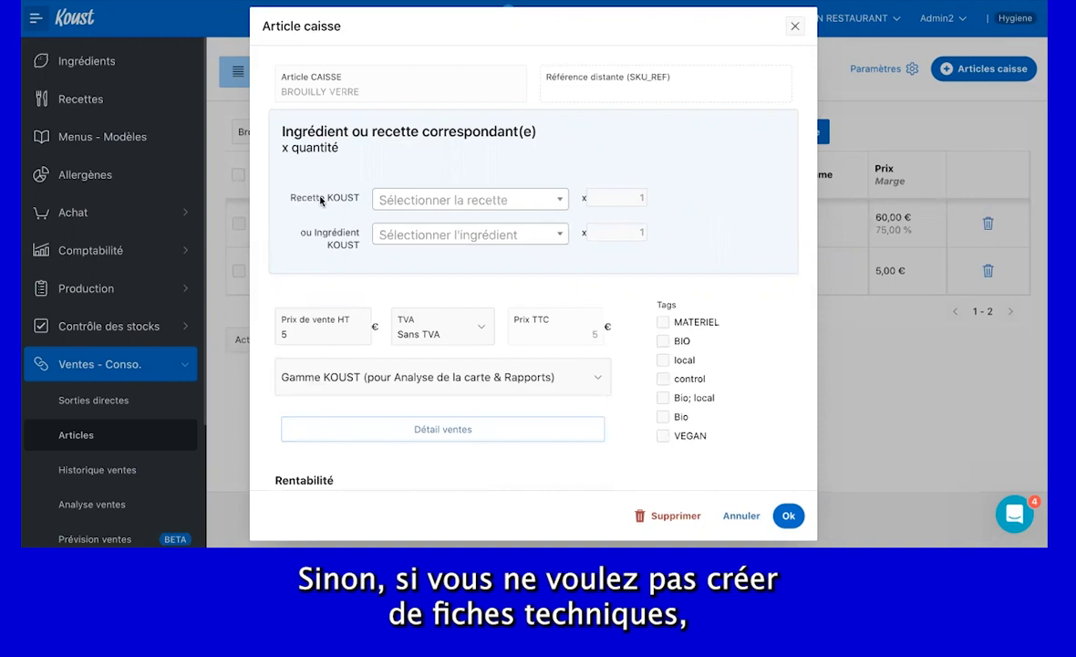
# Link the BROUILLY VERRE till article to the Koust ingredient BROUILLY 75CL
pyautogui.click(449, 236)
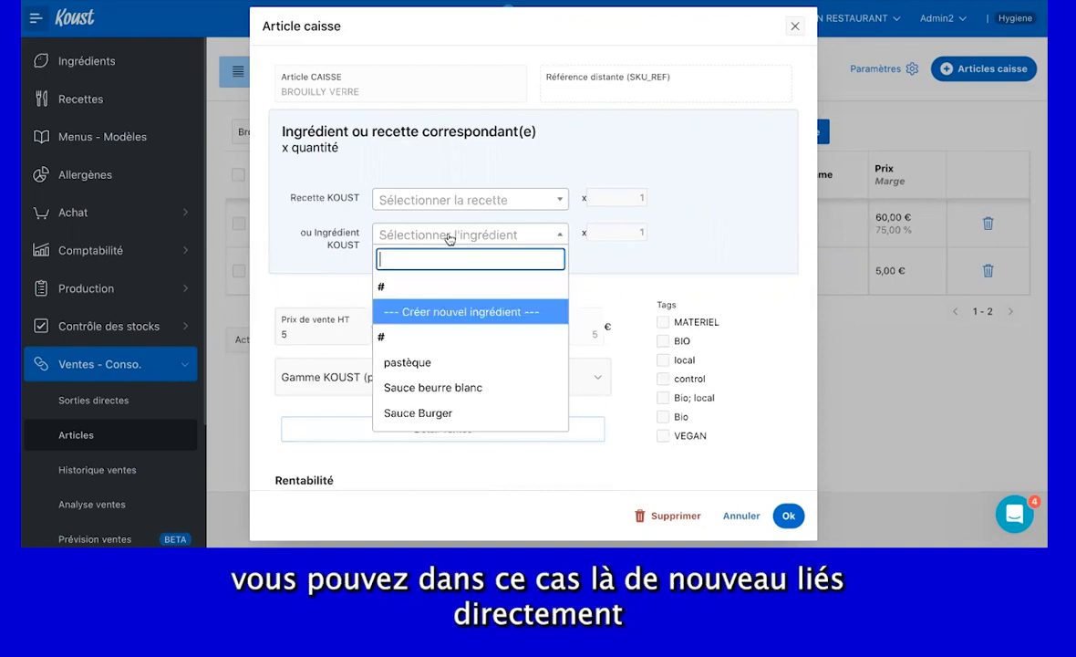
pyautogui.write('Brouil')
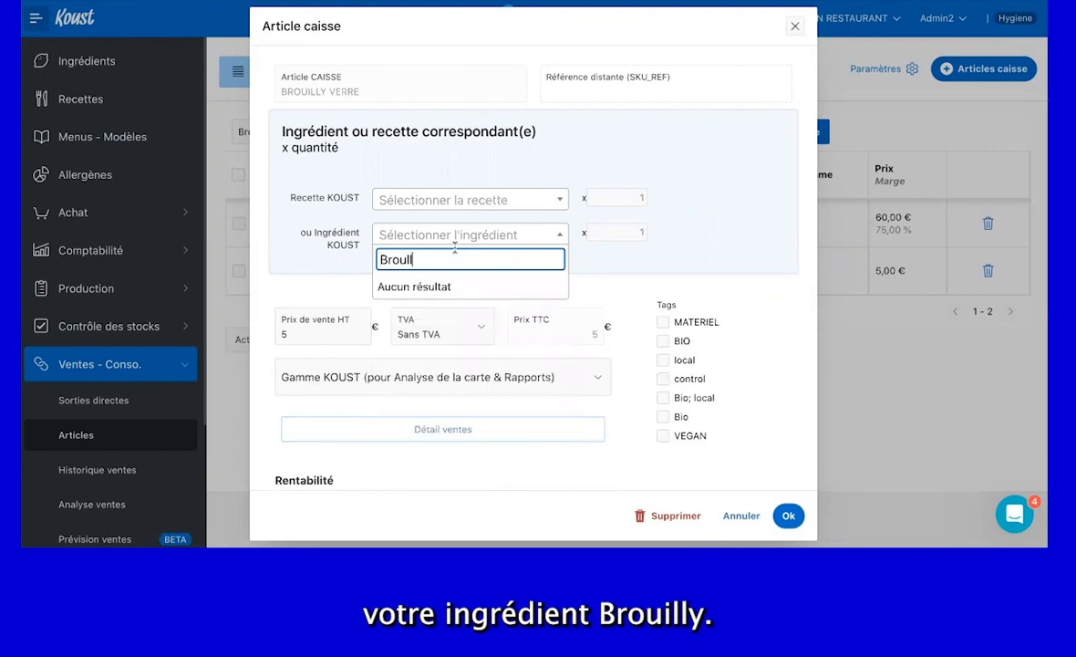
pyautogui.press('BackSpace')
pyautogui.press('BackSpace')
pyautogui.press('BackSpace')
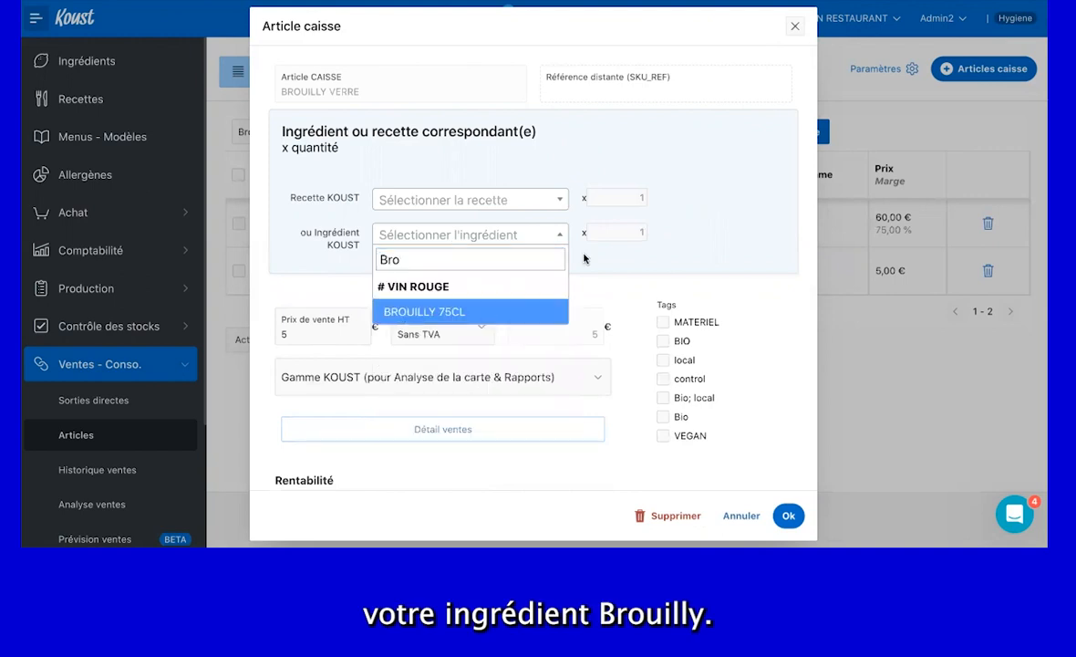
# Set the BROUILLY 75CL quantity deducted per glass to 0.05 bottle and save the article link
pyautogui.click(618, 228)
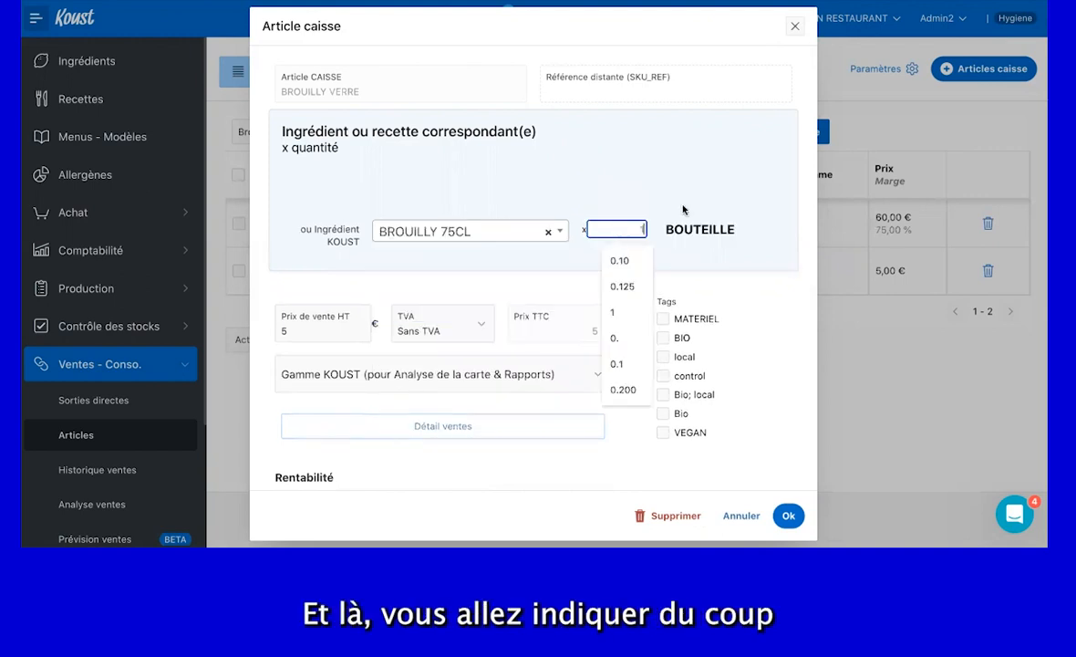
pyautogui.click(666, 227)
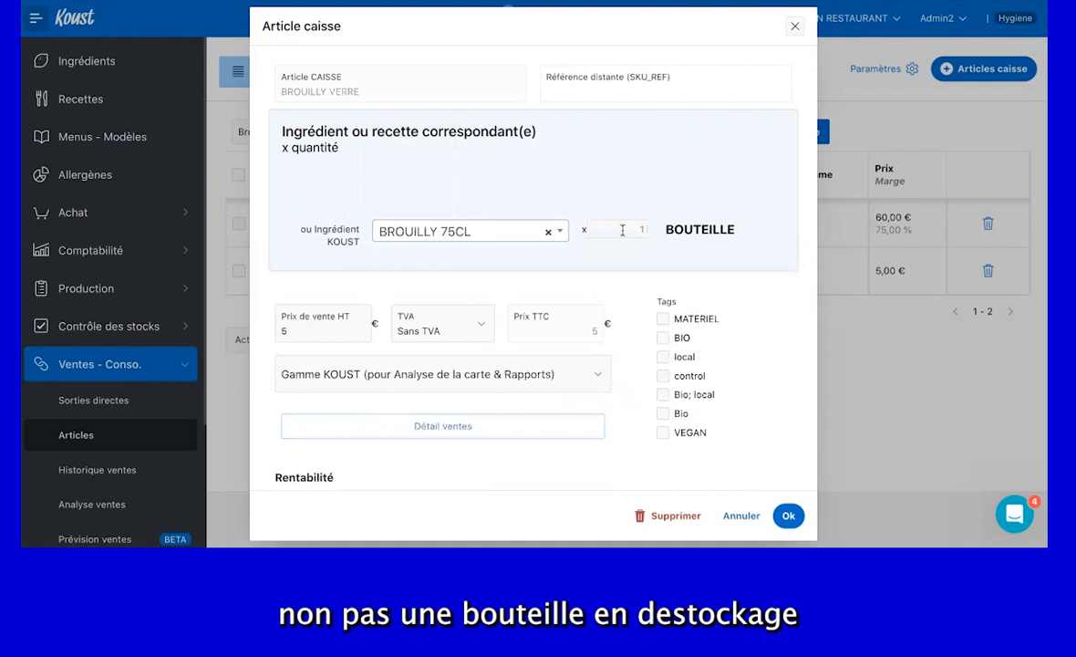
pyautogui.click(635, 224)
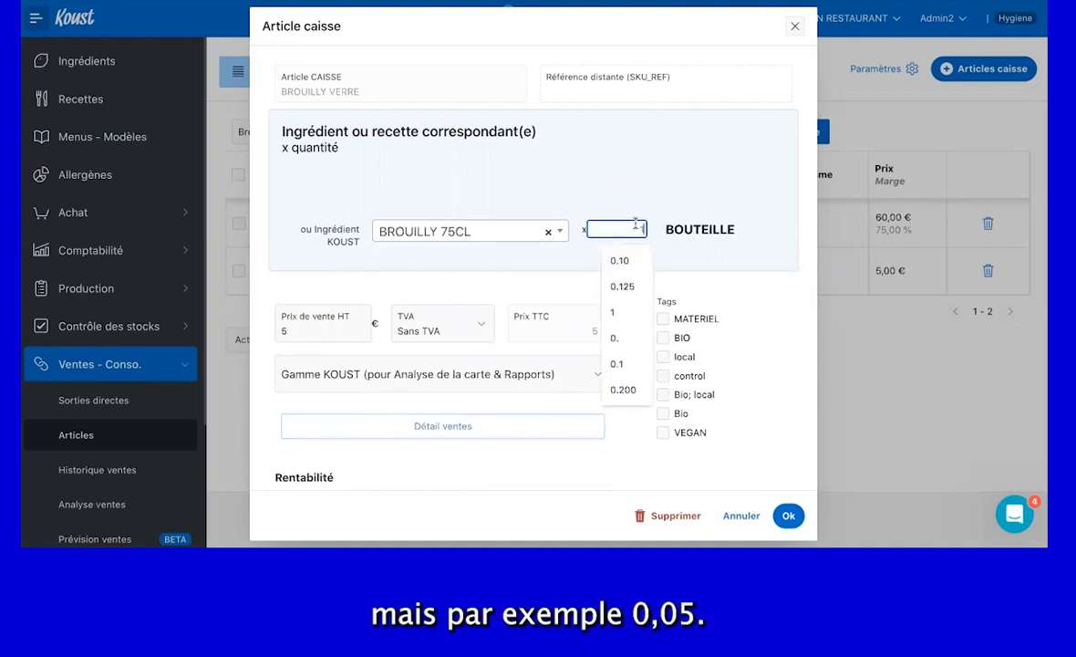
pyautogui.press('BackSpace')
pyautogui.write('0.5')
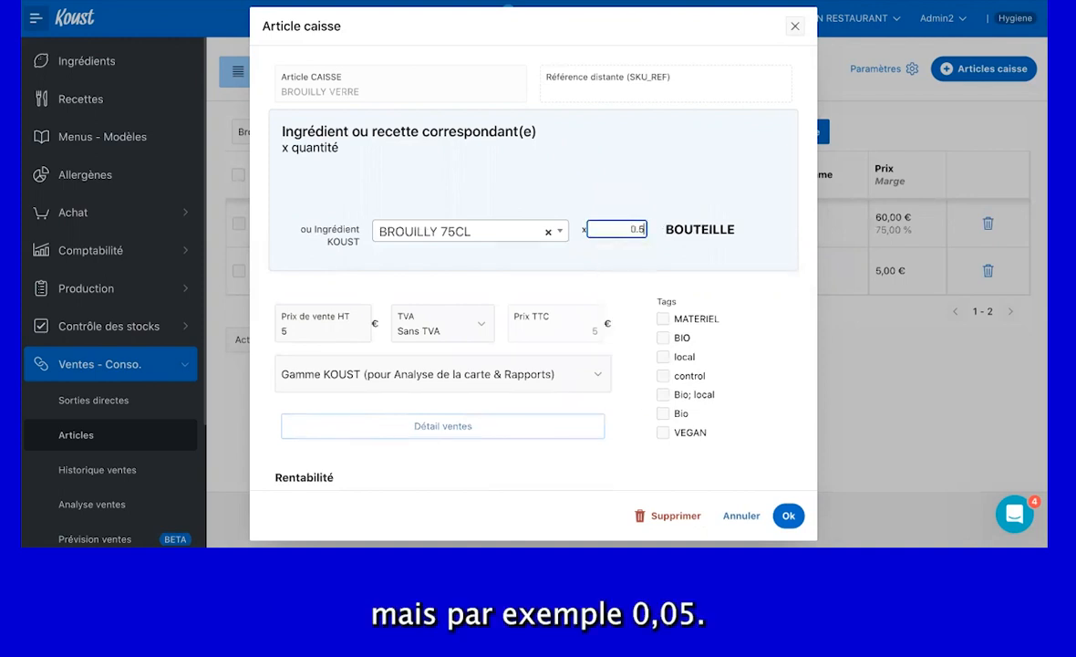
pyautogui.press('BackSpace')
pyautogui.write('0')
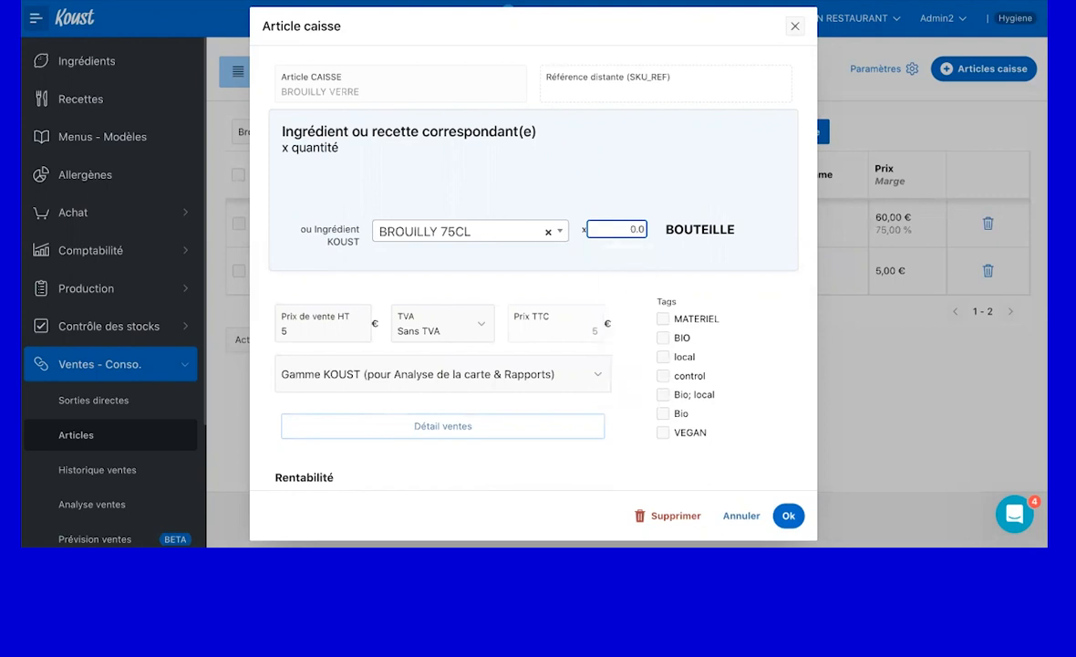
pyautogui.write('5')
pyautogui.click(686, 177)
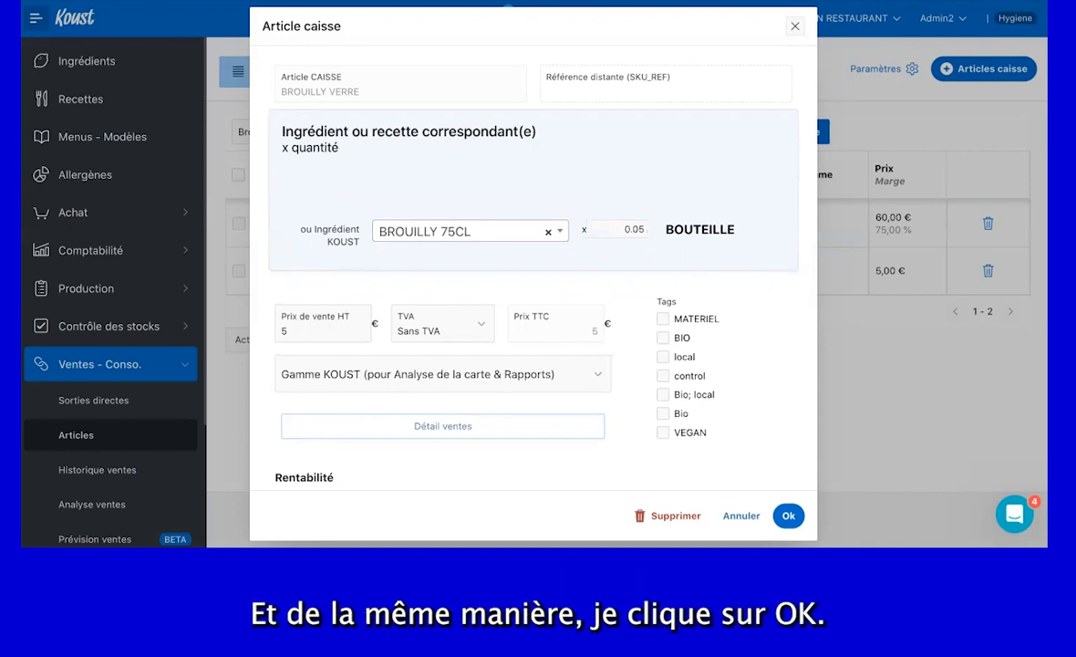
pyautogui.click(789, 516)
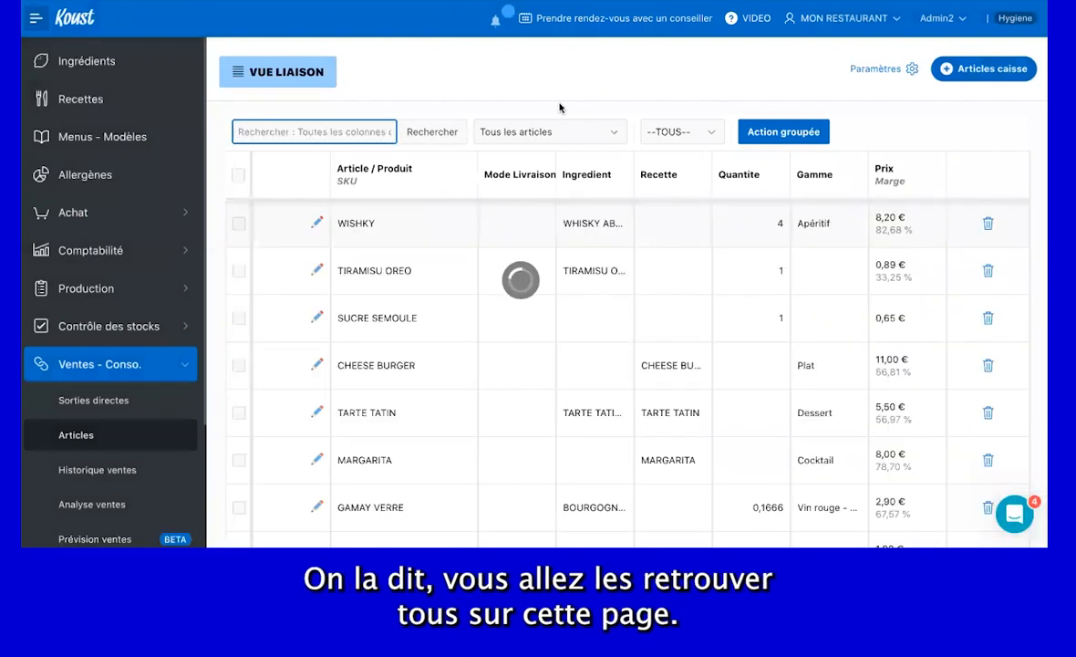
# Filter the till articles to show only "Articles sans liaisons Koust"
pyautogui.click(515, 139)
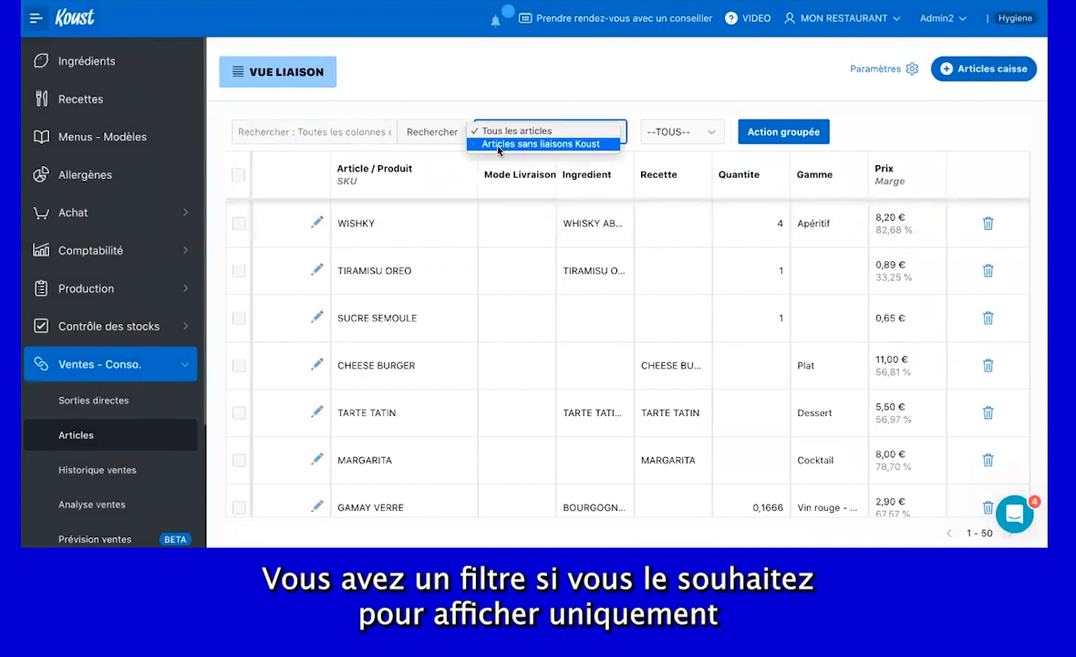
pyautogui.click(500, 146)
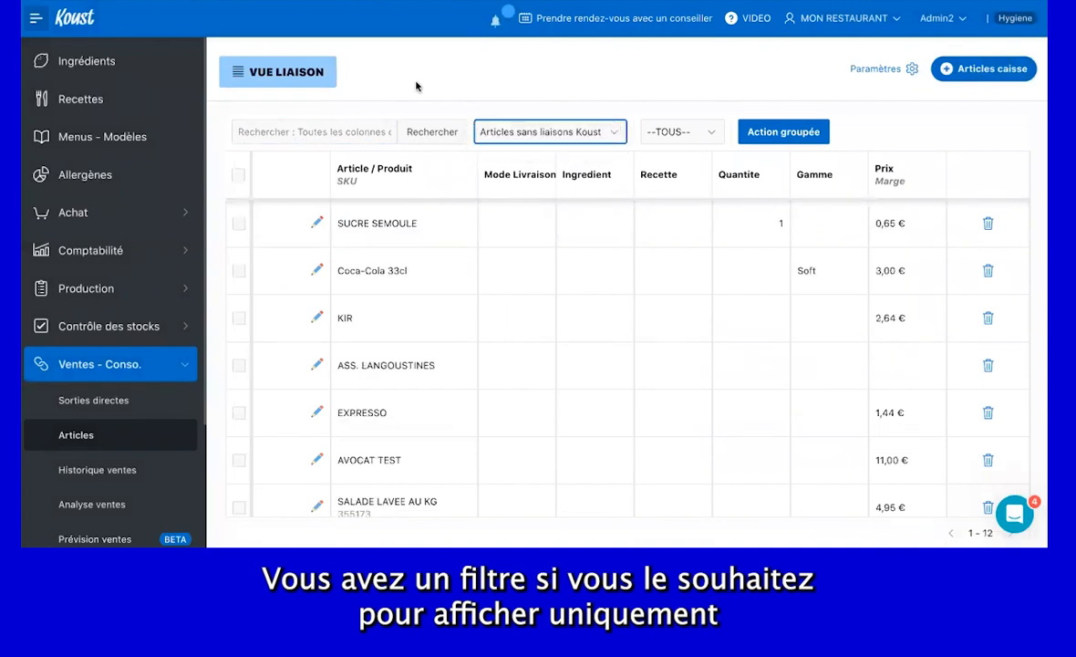